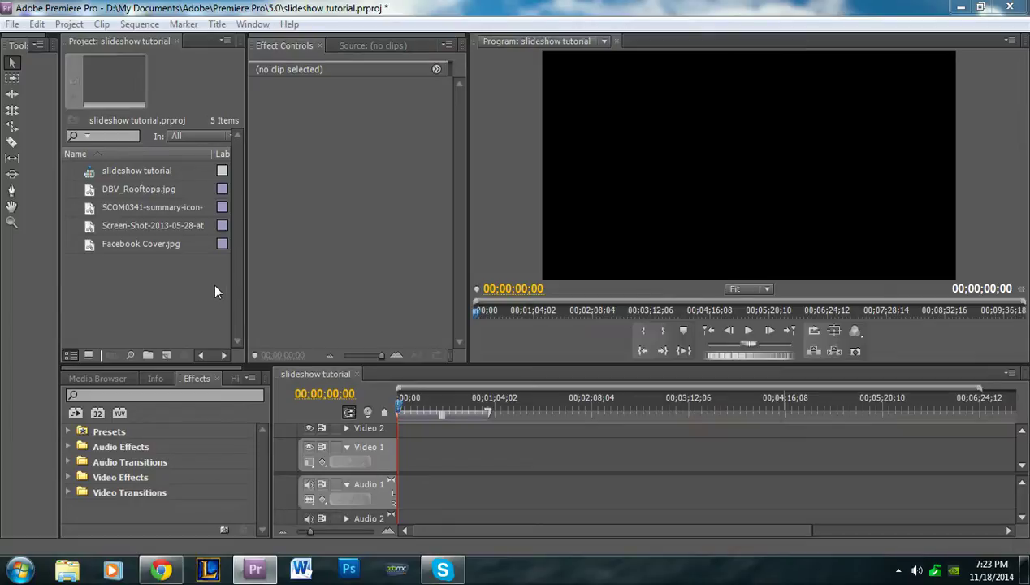
Step: Browse the four imported images in the Project panel, selecting each in turn
left_click(94, 190)
left_click(92, 206)
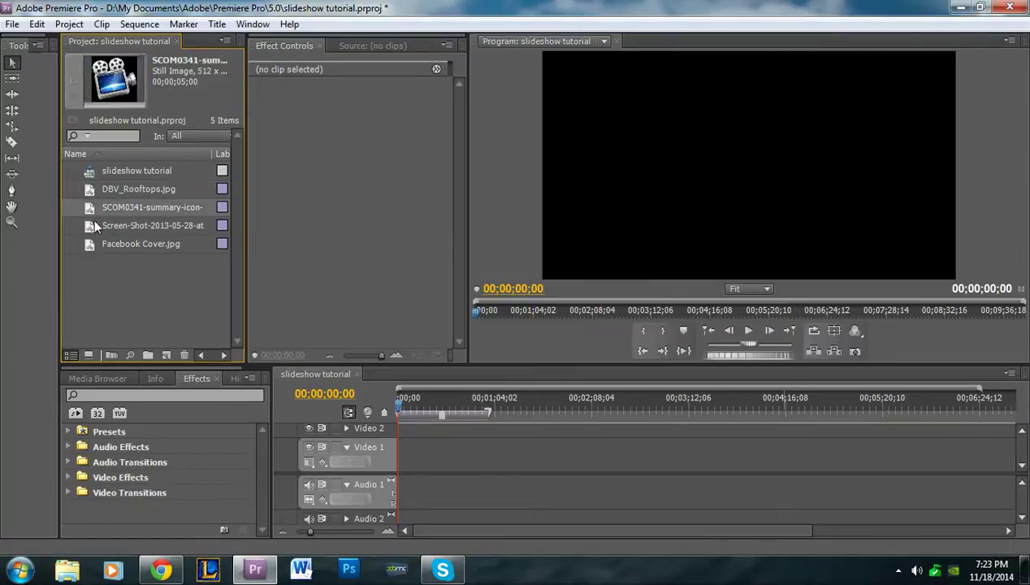
left_click(95, 224)
left_click(101, 244)
left_click_drag(121, 277, 90, 192)
left_click(141, 303)
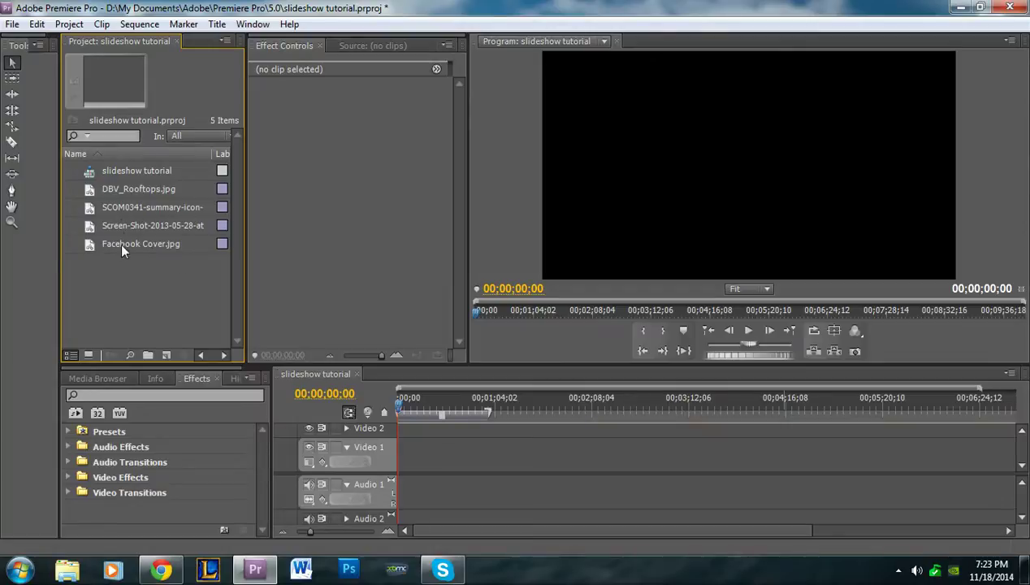
Step: Drag the work-area bar's end out to about 00;04;16
left_click(94, 244)
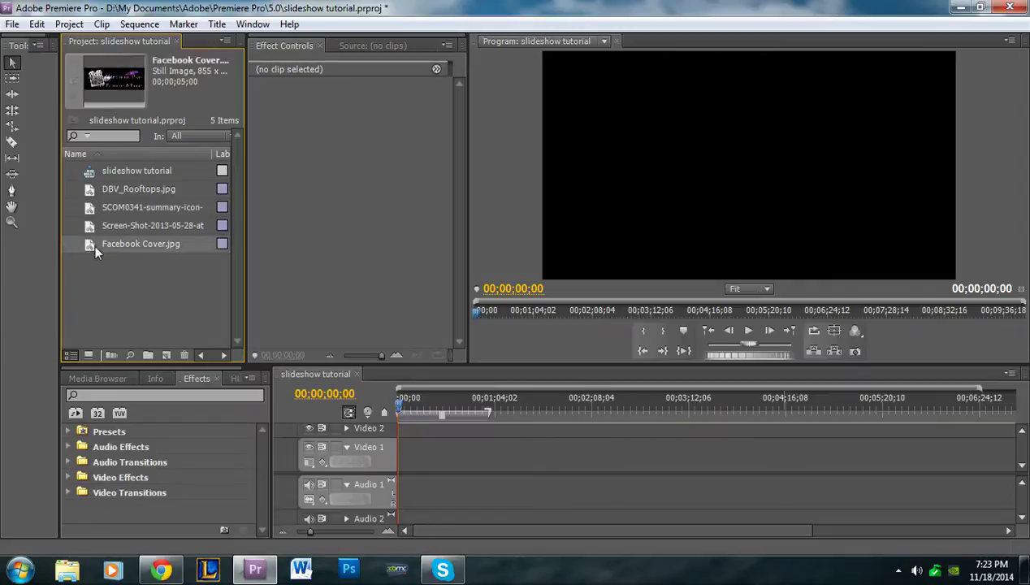
left_click(142, 283)
right_click(155, 284)
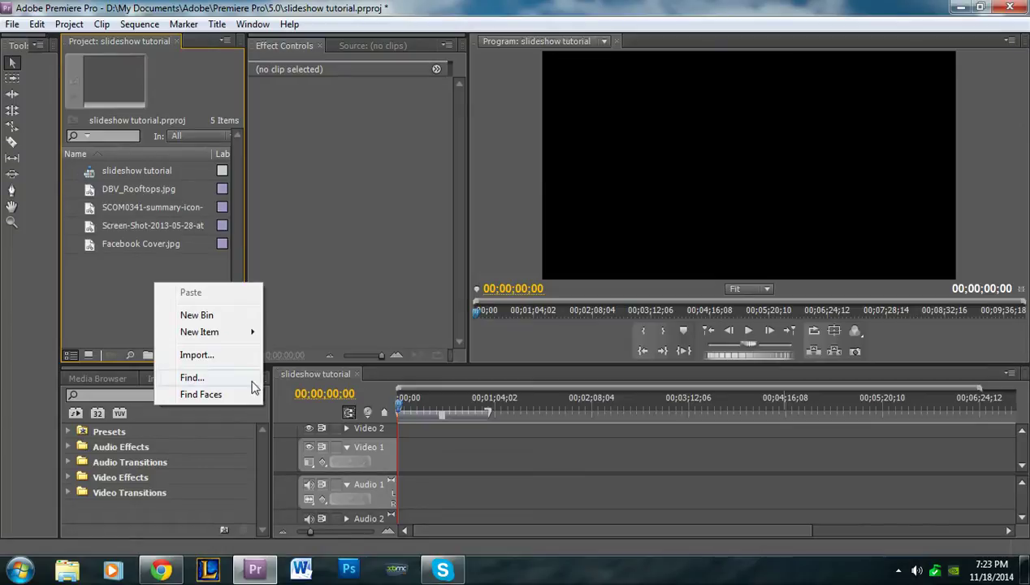
left_click(131, 314)
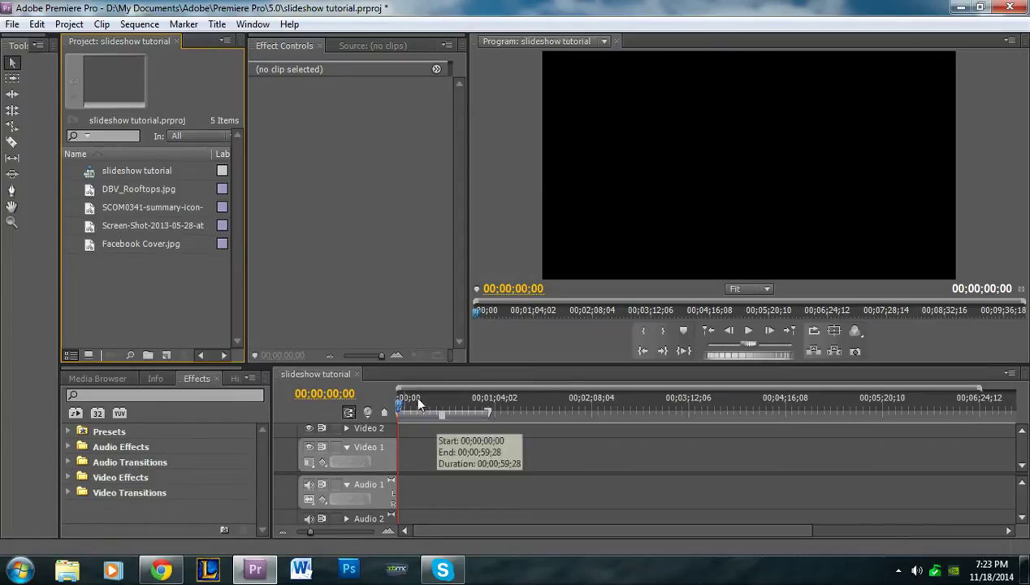
left_click_drag(495, 415, 768, 413)
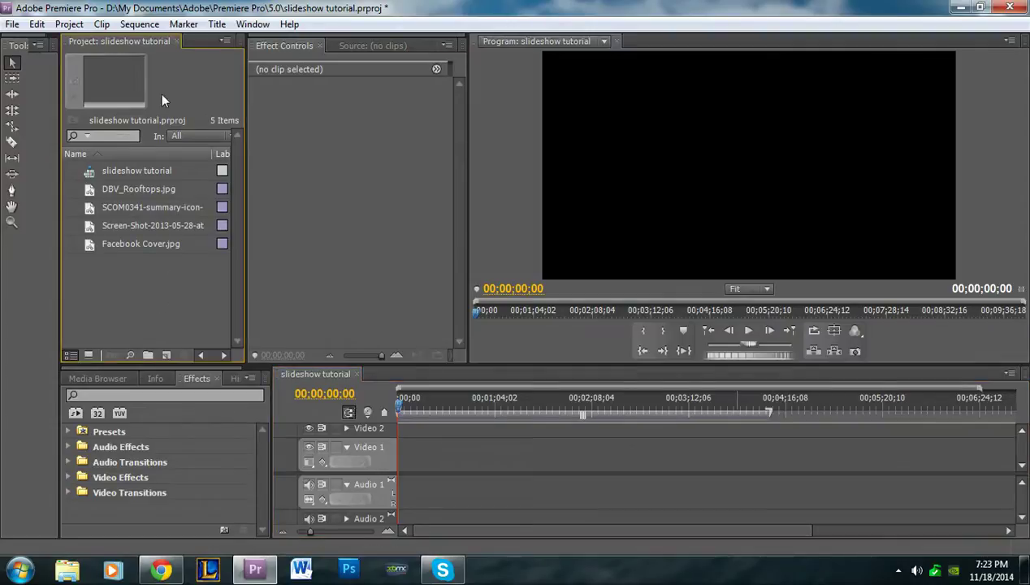
Step: Add a new Title item from the Project panel and name it 'Title'
right_click(173, 282)
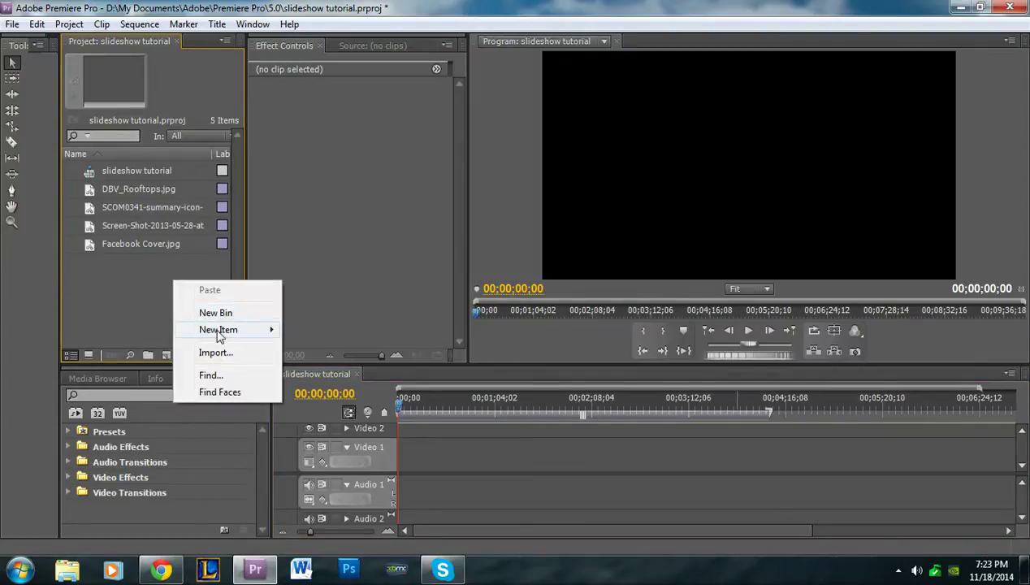
mouse_move(219, 333)
left_click(363, 370)
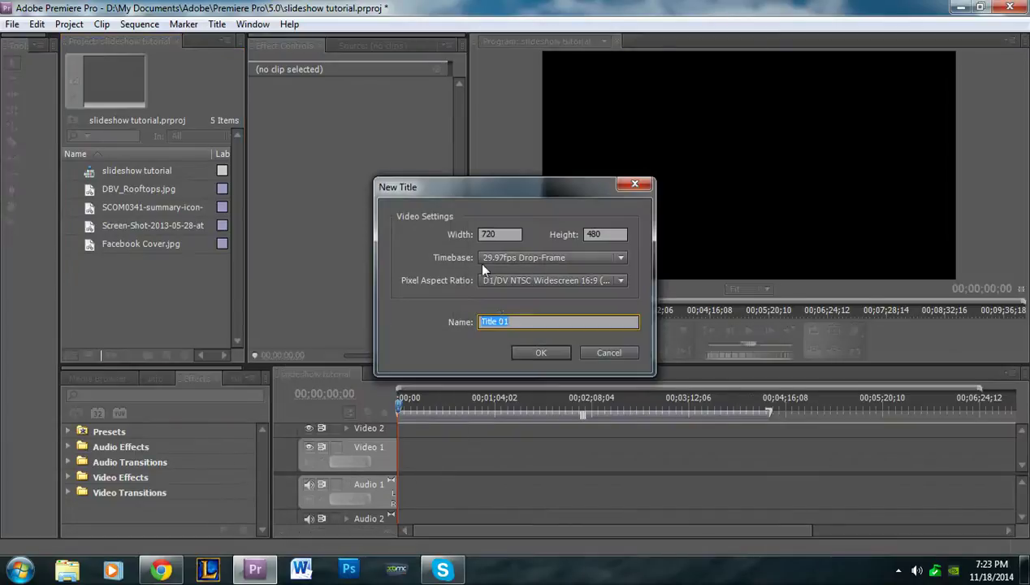
key("BackSpace")
type("Title")
key("Return")
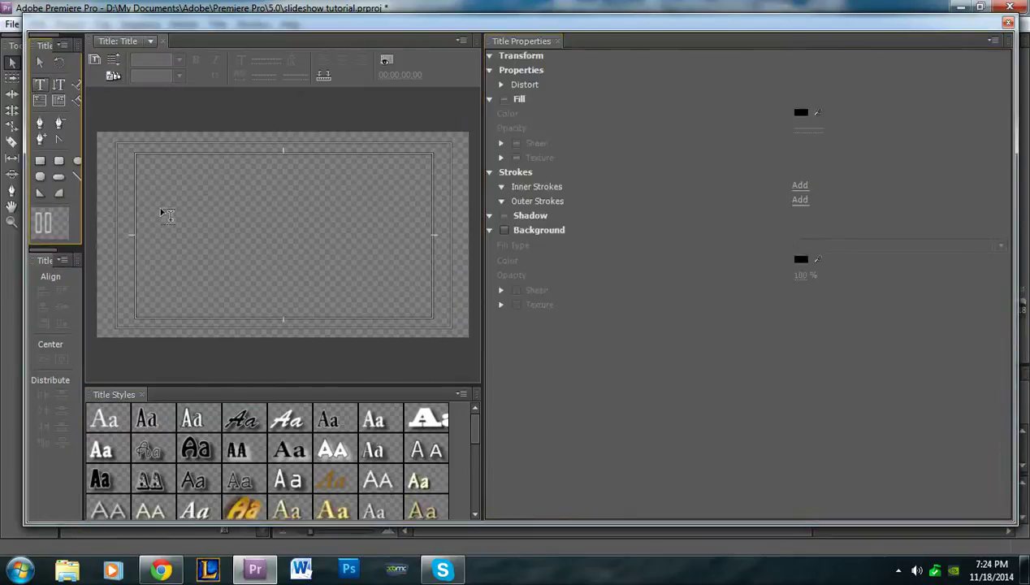
Step: Type 'Alan's' and 'Presentation' on two lines in Arabic Typesetting
left_click(160, 194)
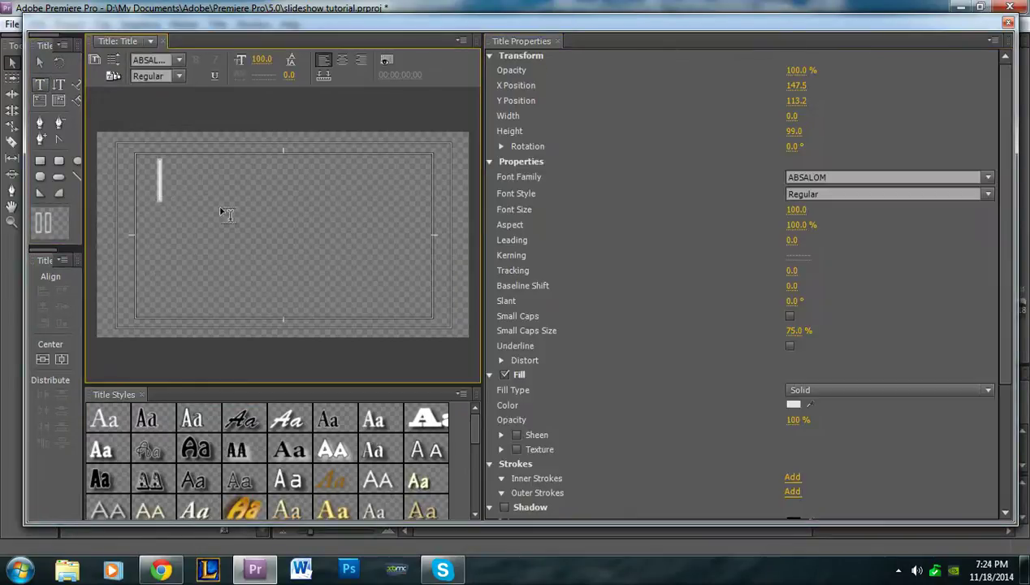
left_click(178, 61)
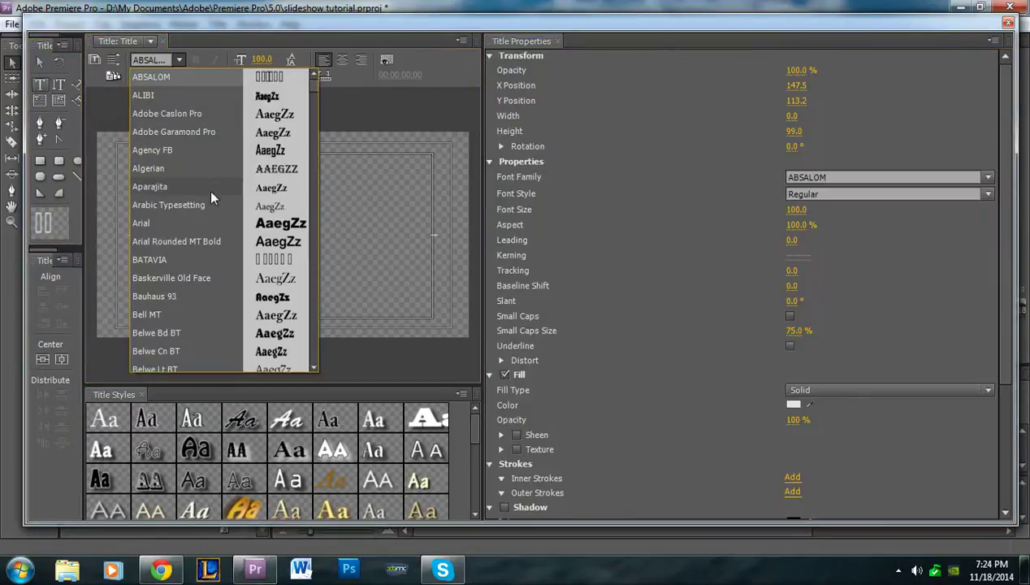
left_click(179, 205)
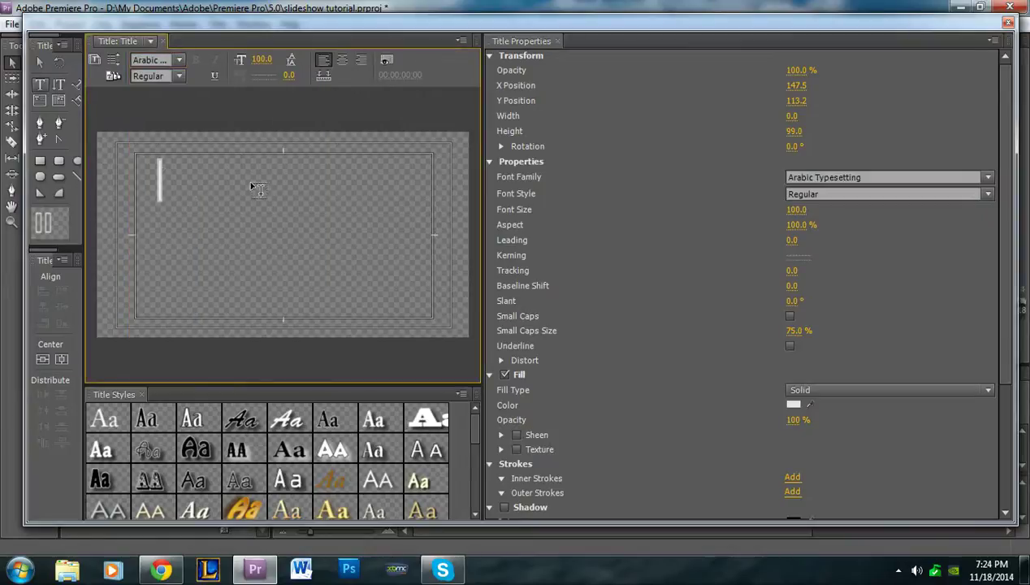
type("Alan's")
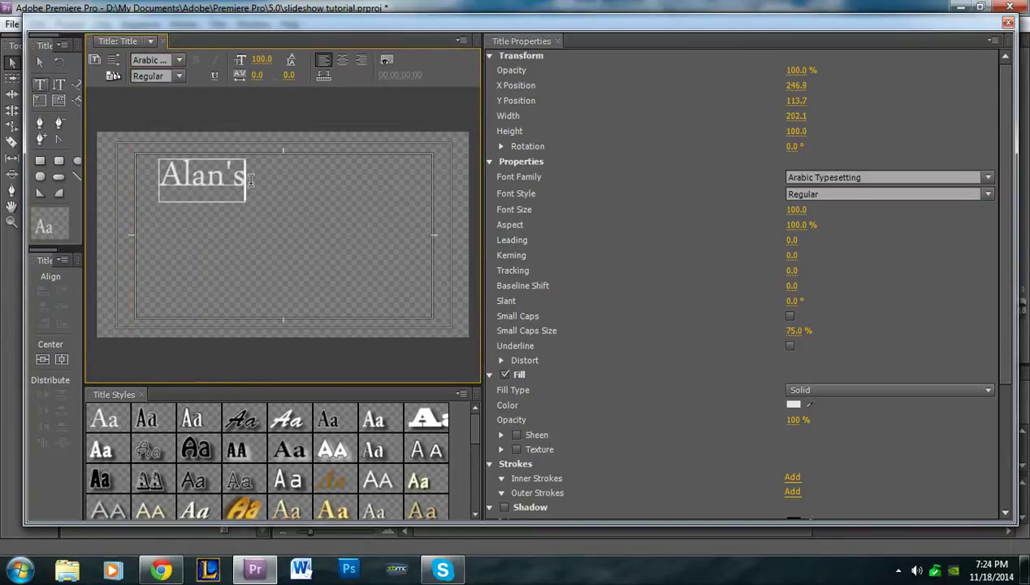
key("Return")
type("Prese")
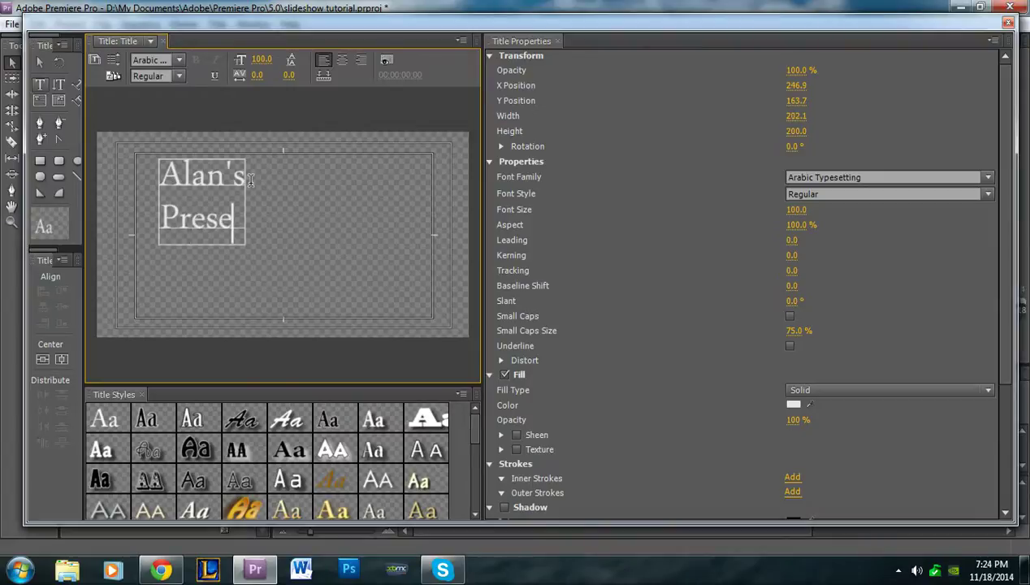
type("ntation")
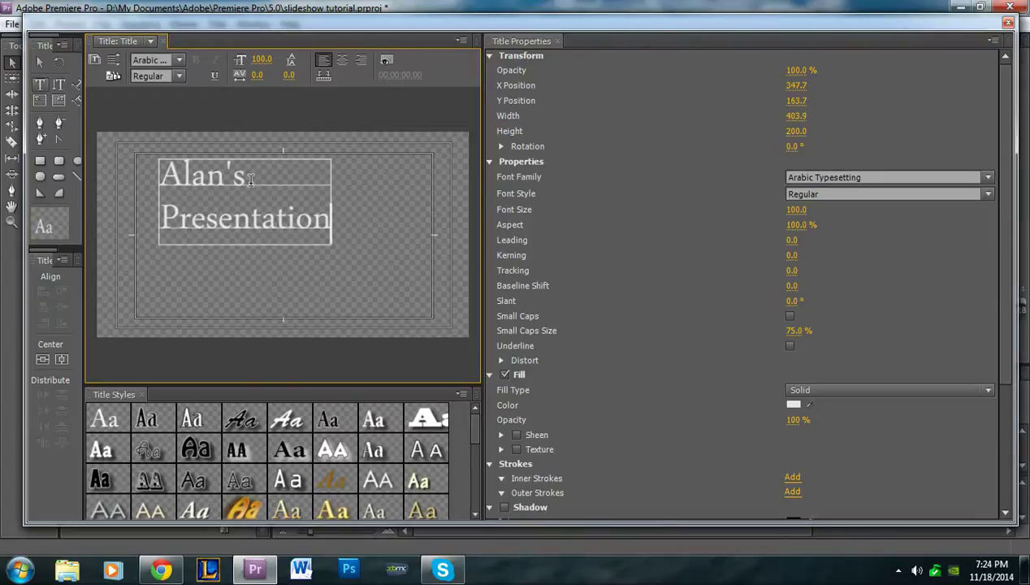
Step: Centre-align the text at size 173 and centre the box in the frame
left_click(342, 59)
left_click_drag(260, 60, 313, 60)
left_click(40, 62)
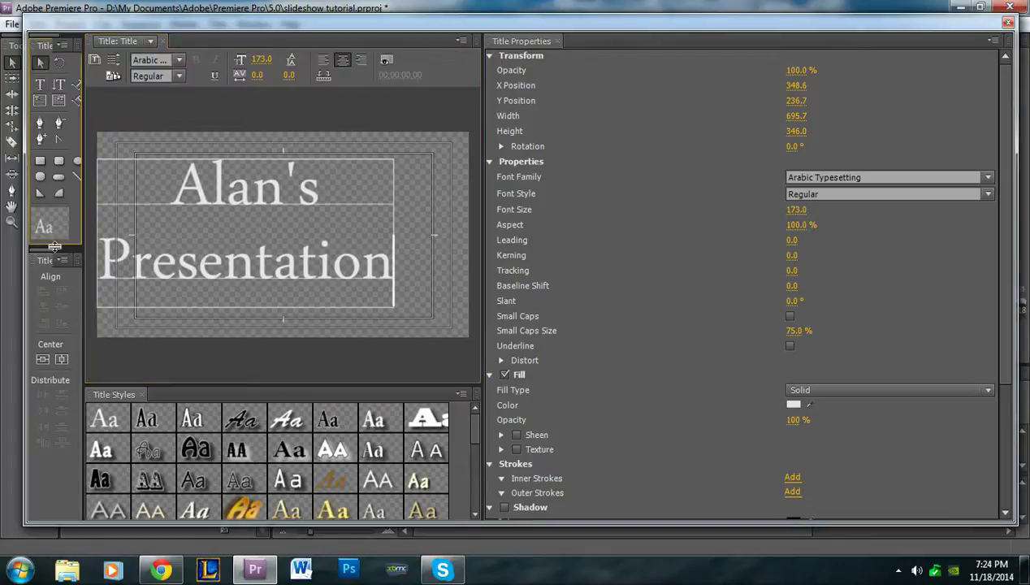
left_click(44, 358)
left_click(61, 358)
left_click(251, 335)
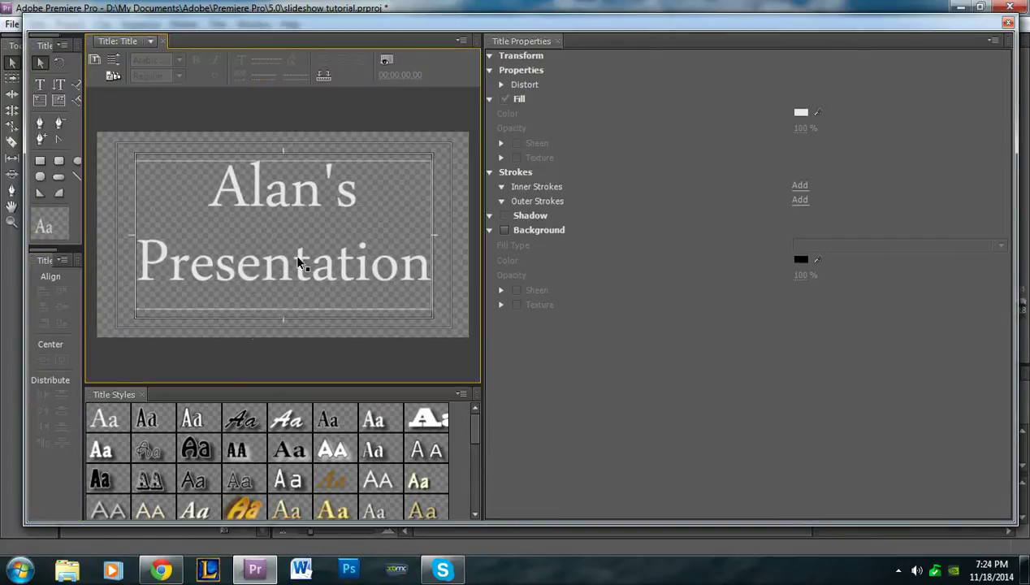
Step: Place the Title clip at 00;00 on Video 1
left_click(1008, 22)
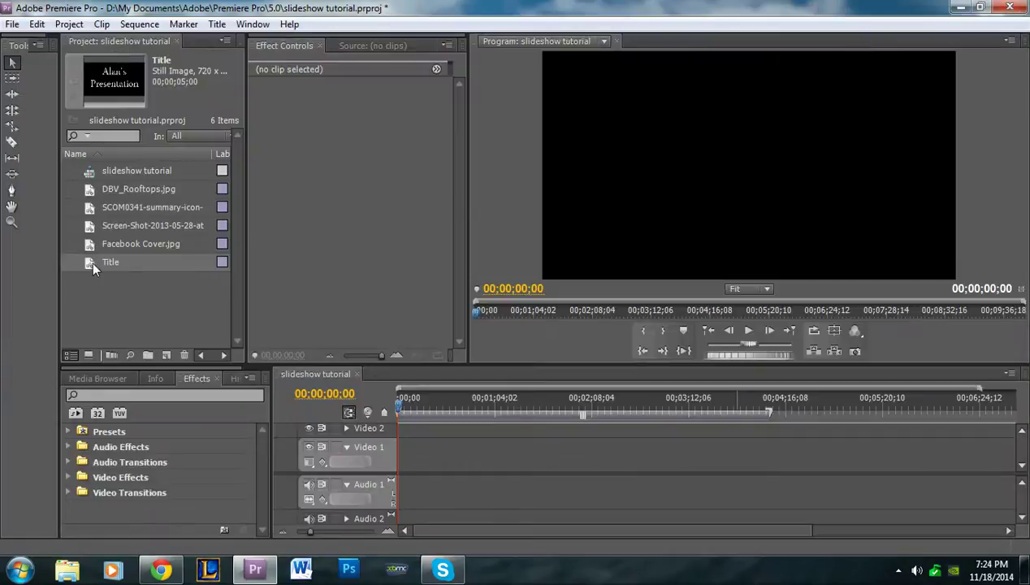
left_click_drag(89, 260, 408, 451)
left_click_drag(310, 532, 318, 531)
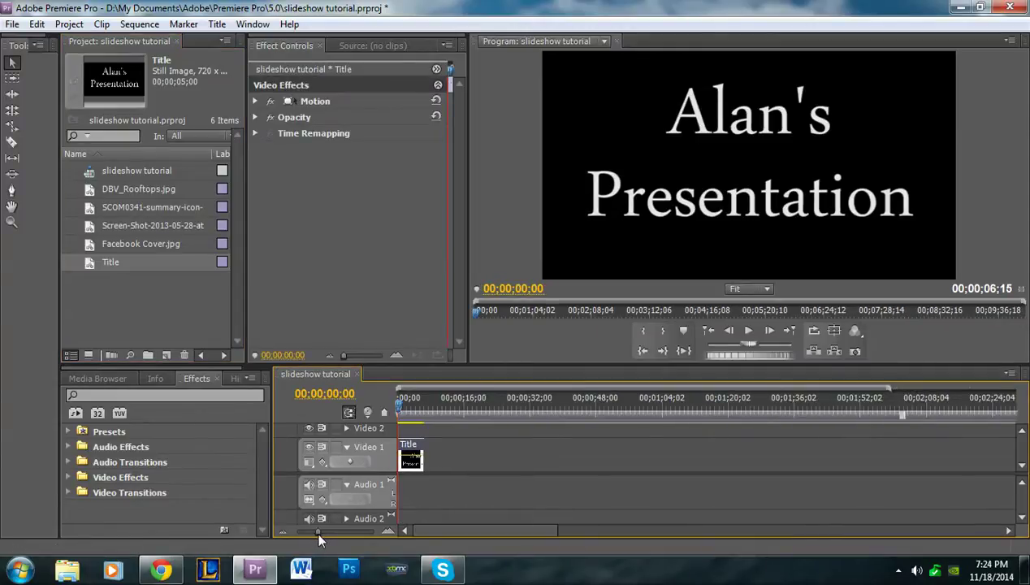
left_click(415, 419)
left_click_drag(415, 423, 595, 457)
key("Delete")
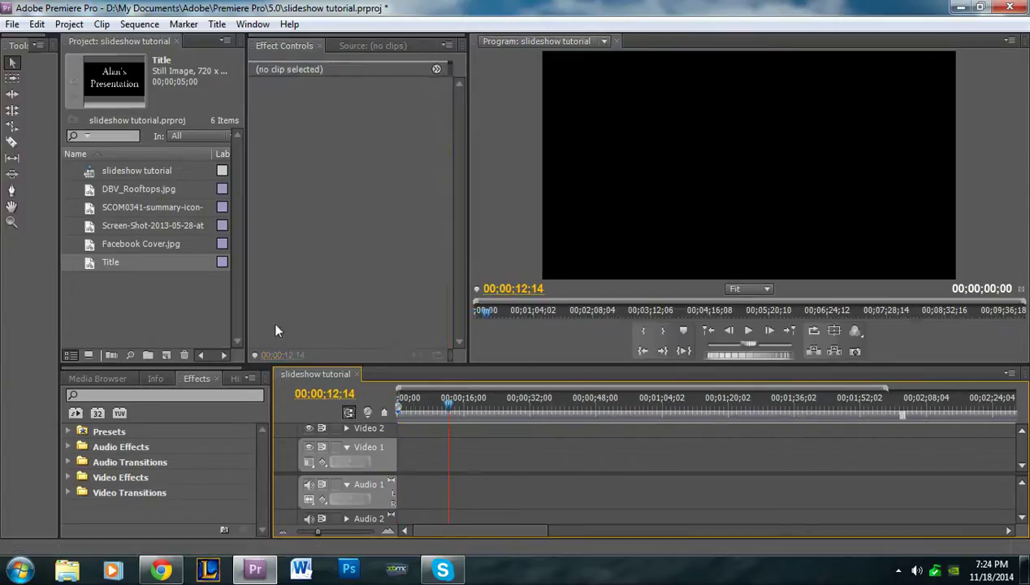
left_click_drag(91, 257, 406, 448)
left_click_drag(429, 411, 415, 410)
Step: Lengthen the Title clip by two seconds to 7;00
mouse_move(316, 533)
left_mouse_down()
mouse_move(331, 536)
mouse_move(321, 536)
left_mouse_up()
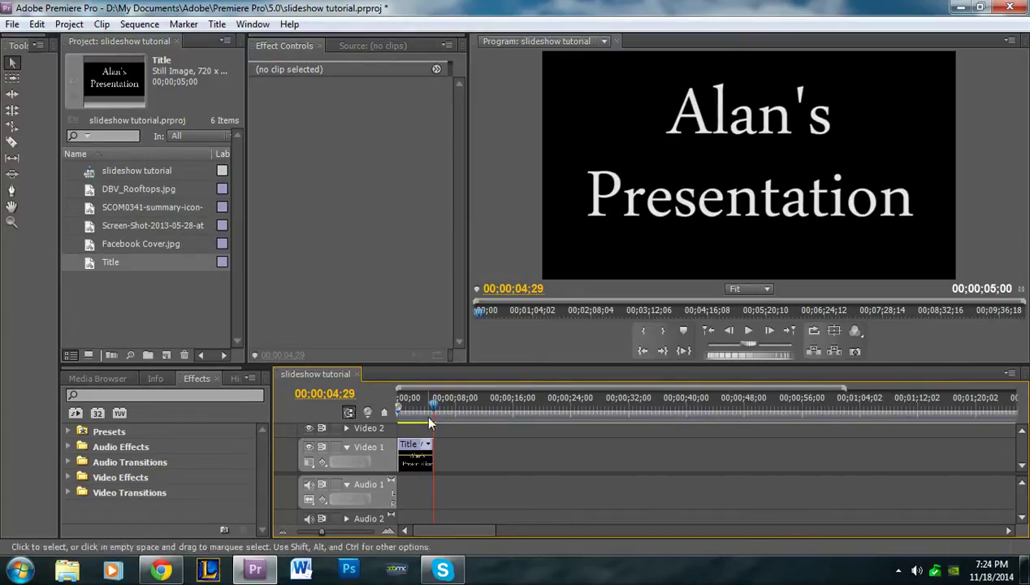
left_click_drag(423, 410, 515, 423)
left_click_drag(431, 446, 446, 456)
left_click_drag(438, 409, 550, 431)
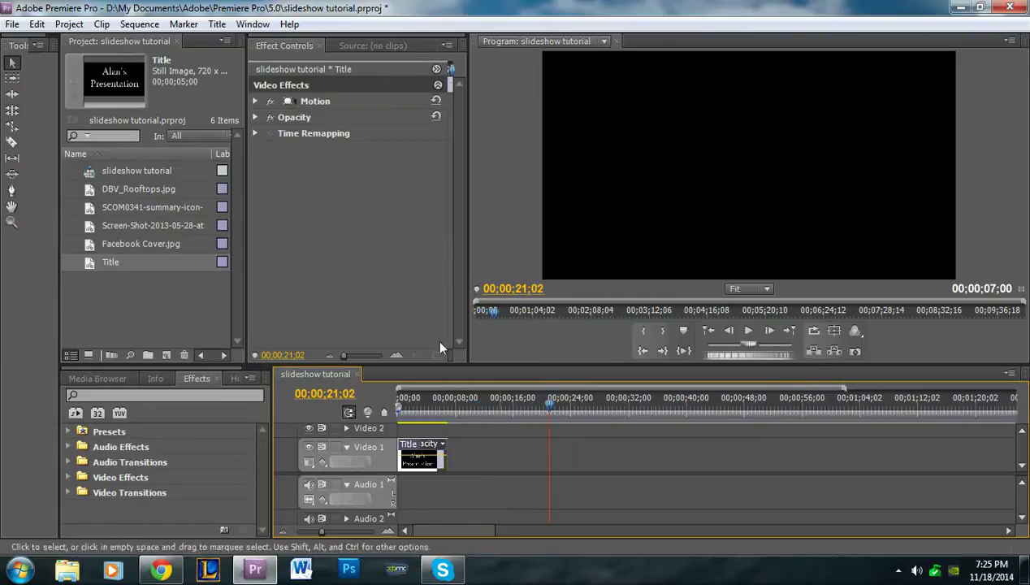
Step: Add DBV_Rooftops, SCOM03, Screen-Shot and Facebook Cover after Title, then show DBV_Rooftops' Motion settings
left_click(90, 190)
left_click(90, 208)
left_click(91, 225)
left_click(93, 189)
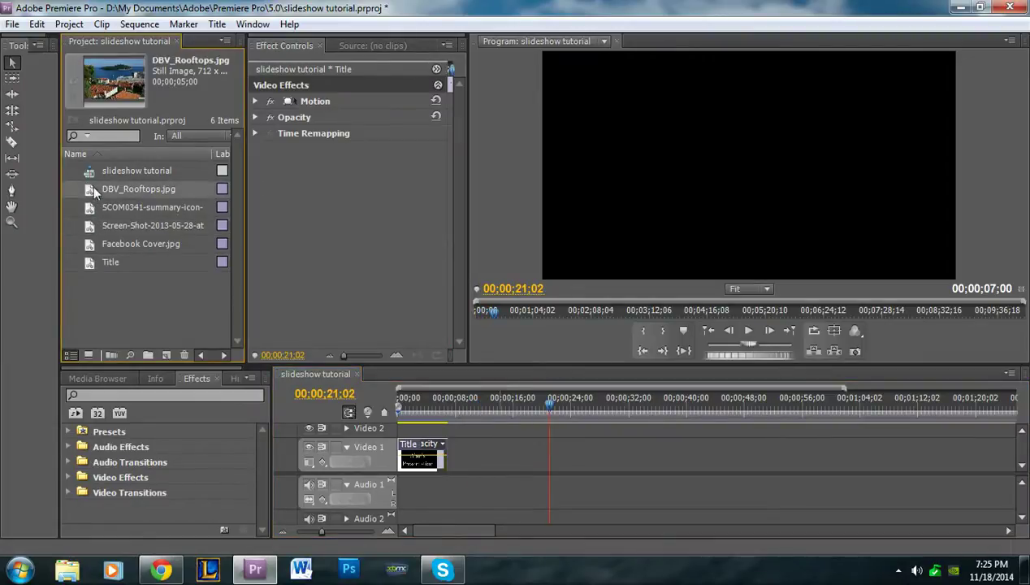
left_click_drag(87, 188, 471, 454)
left_click_drag(106, 207, 504, 454)
left_click_drag(86, 226, 537, 452)
left_click_drag(88, 242, 471, 406)
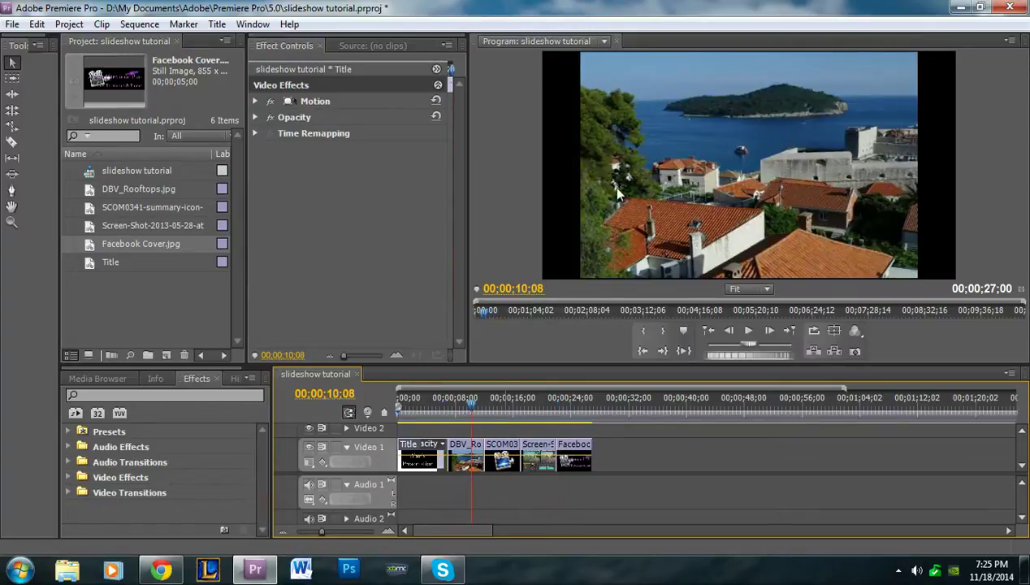
left_click(465, 458)
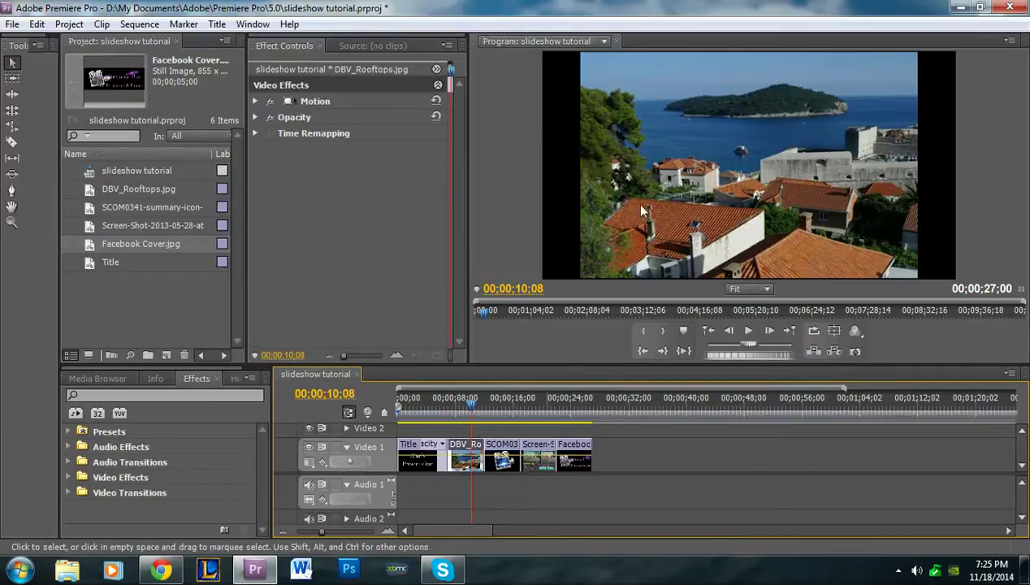
left_click(254, 101)
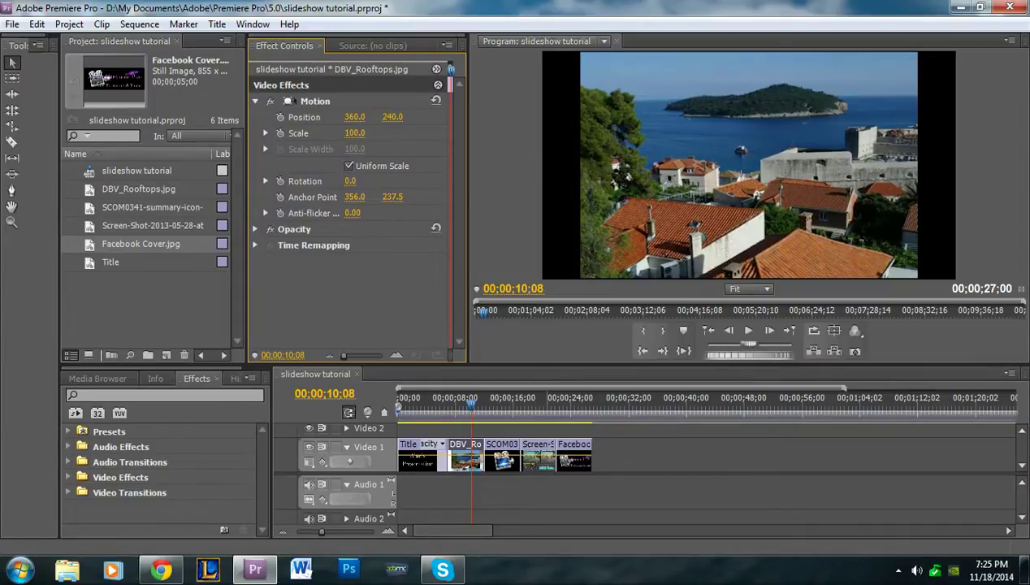
Step: Turn off Uniform Scale on DBV_Rooftops and set Scale Height 103, Scale Width 123
mouse_move(354, 133)
left_mouse_down()
mouse_move(378, 132)
mouse_move(357, 132)
left_mouse_up()
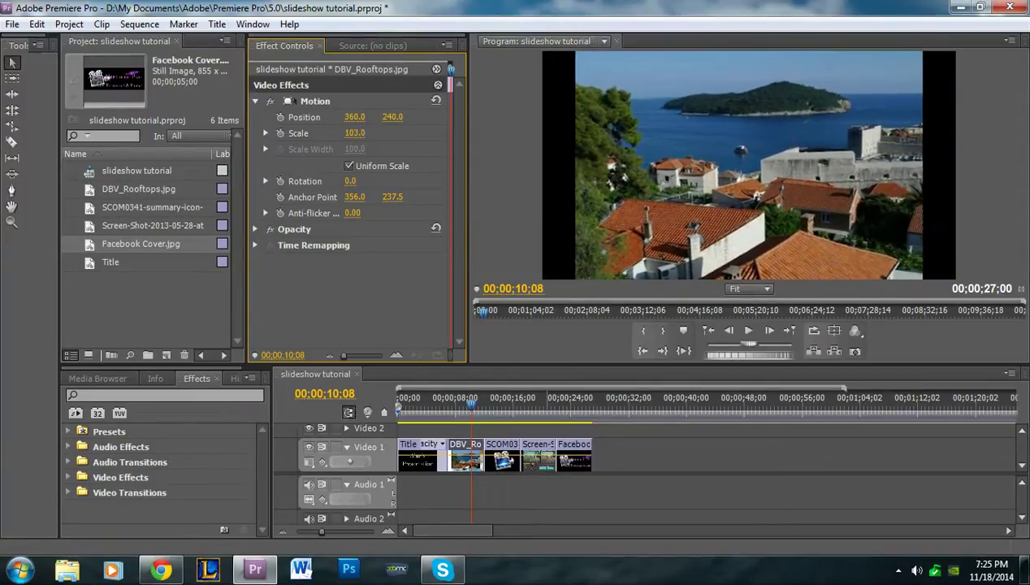
left_click(350, 166)
mouse_move(354, 149)
left_mouse_down()
mouse_move(382, 149)
mouse_move(371, 149)
left_mouse_up()
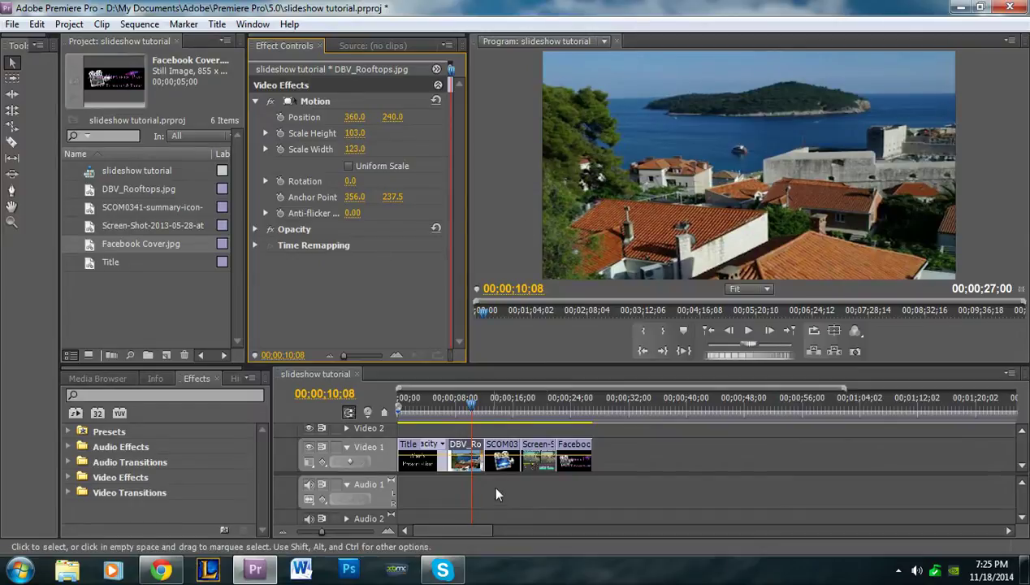
mouse_move(460, 410)
left_mouse_down()
mouse_move(435, 410)
mouse_move(486, 421)
mouse_move(469, 415)
left_mouse_up()
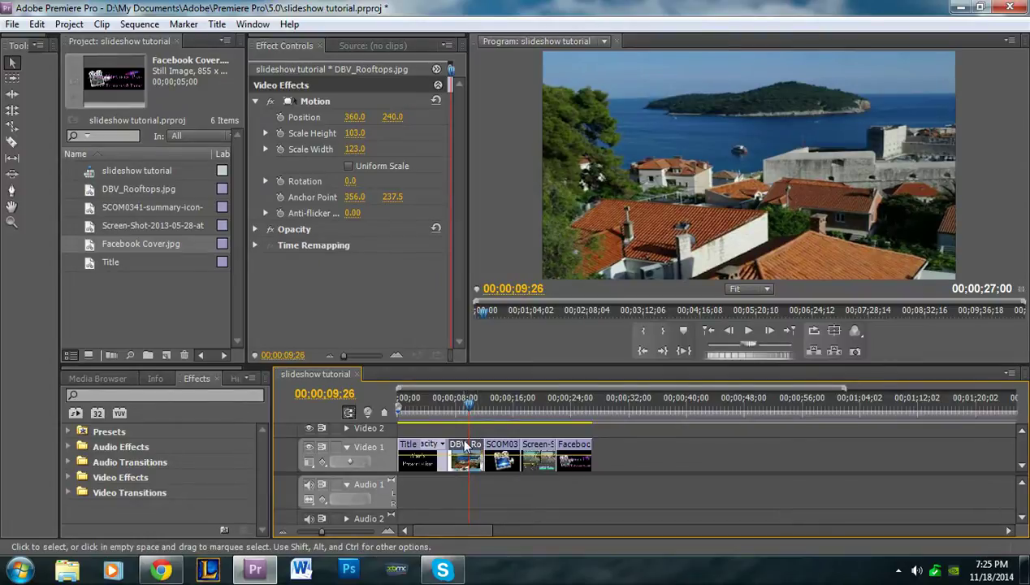
Step: Extend the DBV_Rooftops clip's duration on Video 1
left_click(593, 483)
left_click_drag(623, 468, 620, 447)
left_click_drag(487, 446, 529, 454)
Step: Slide SCOM03, Screen-Shot and Facebook Cover left against DBV_Rooftops and play back
left_click(756, 463)
left_click_drag(756, 463, 549, 455)
left_click_drag(428, 402, 419, 402)
left_click(749, 334)
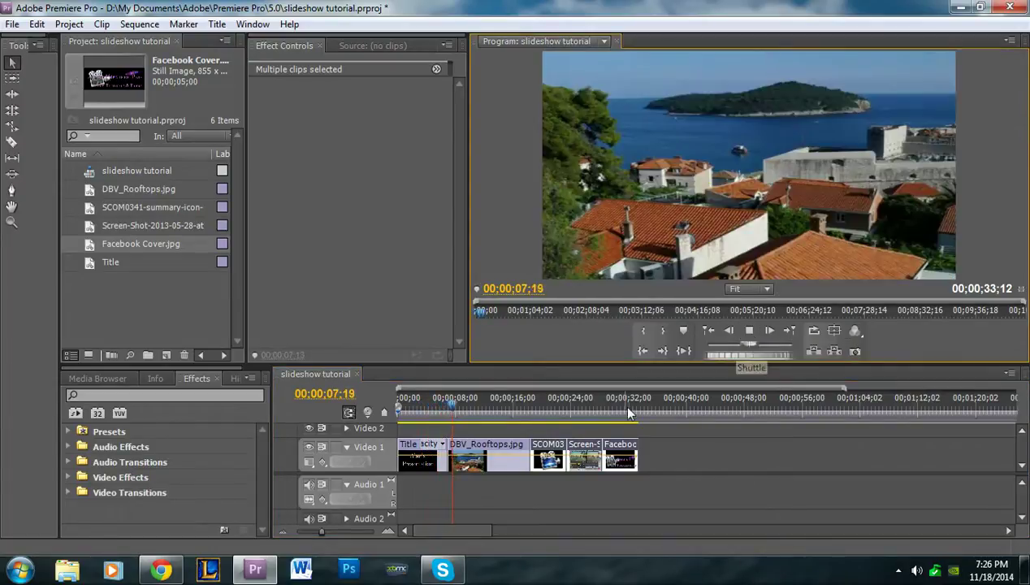
left_click_drag(541, 405, 582, 414)
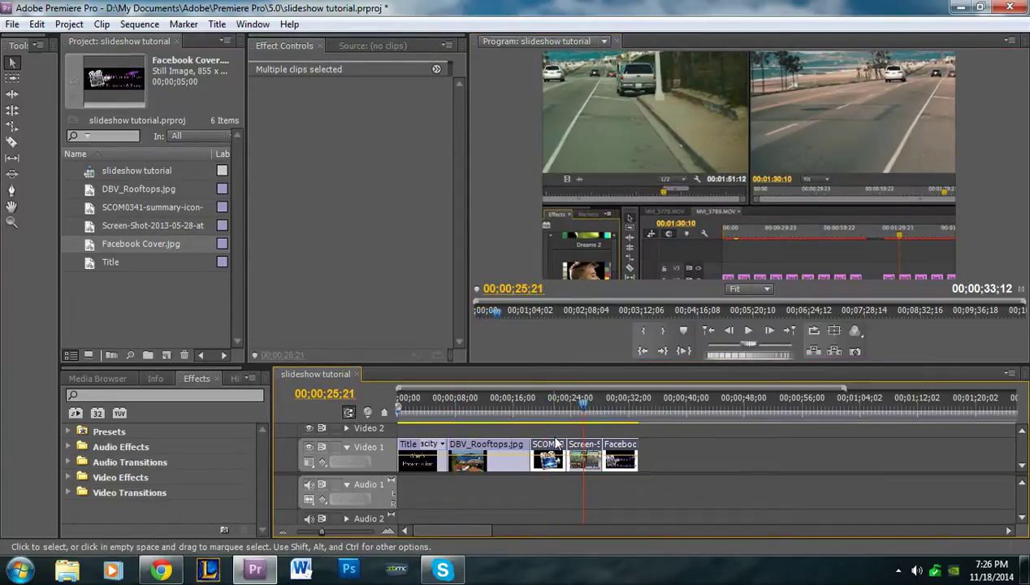
Step: Scale the Screen-Shot clip non-uniformly to Height 55 and Width 61
left_click(678, 446)
left_click(590, 448)
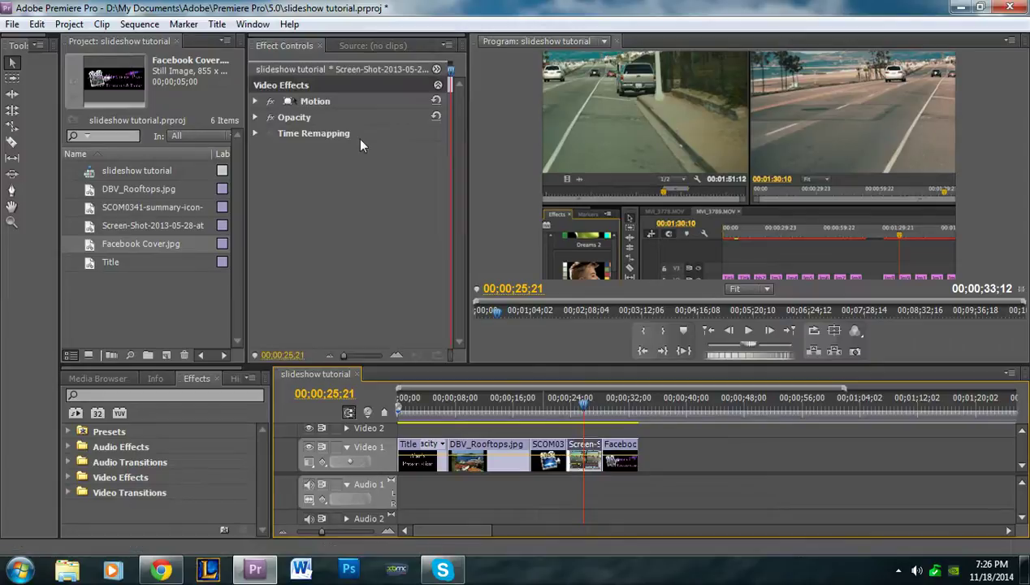
left_click(255, 102)
left_click(350, 133)
type("12")
key("Return")
mouse_move(353, 133)
left_mouse_down()
mouse_move(390, 132)
mouse_move(328, 149)
mouse_move(350, 149)
left_mouse_up()
left_click(349, 165)
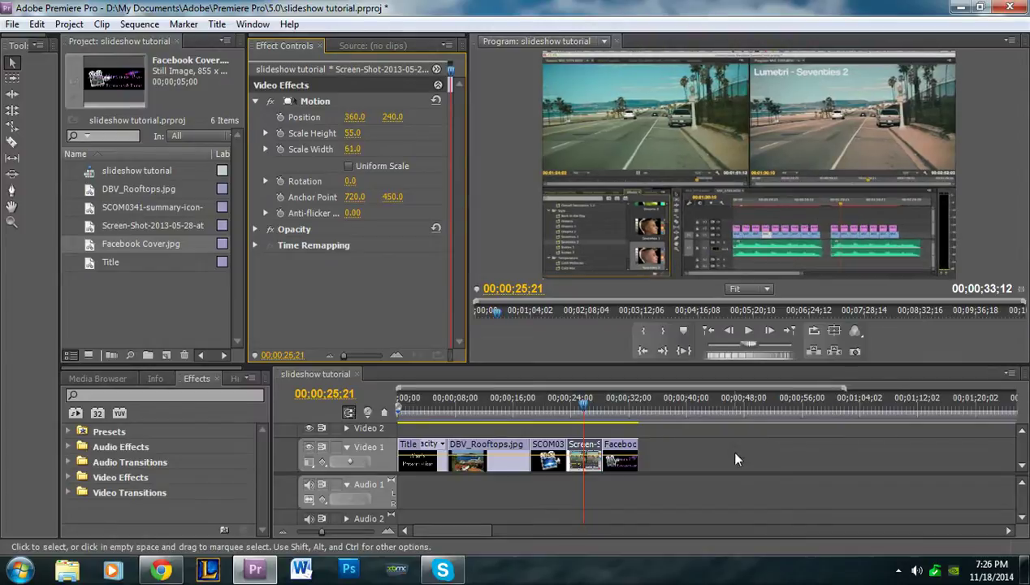
left_click(613, 407)
left_click_drag(612, 415, 439, 457)
Step: Find 'dip to black' in Effects and drop it on the Title/DBV_Rooftops cut
left_click(186, 394)
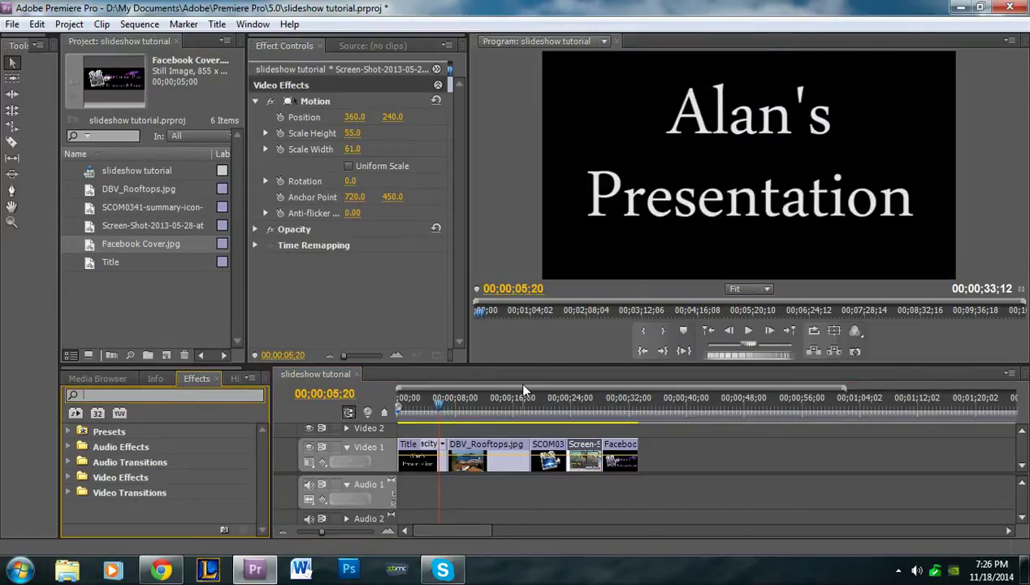
type("dip to black")
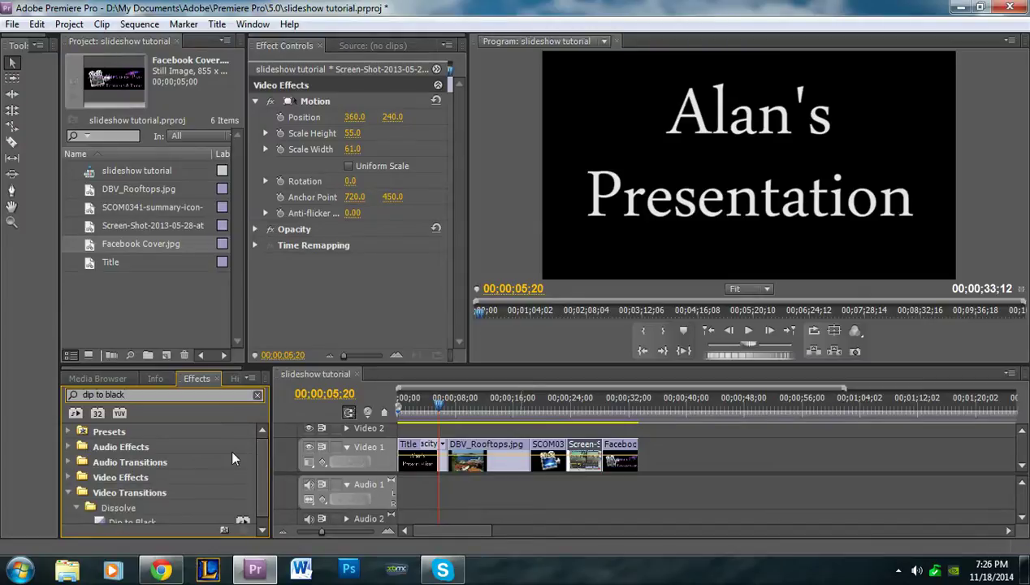
left_click(256, 394)
left_click(233, 396)
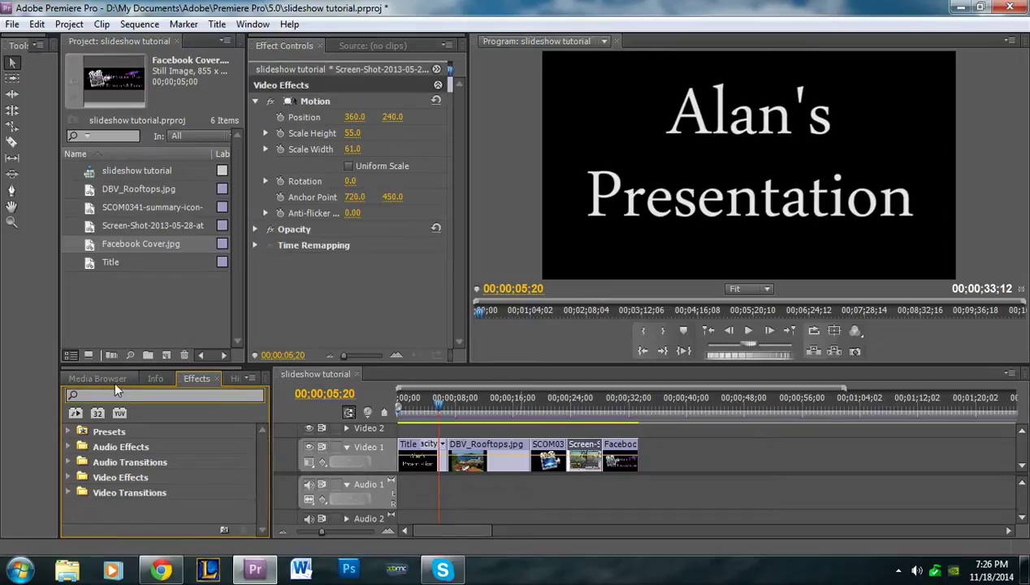
type("dip to black")
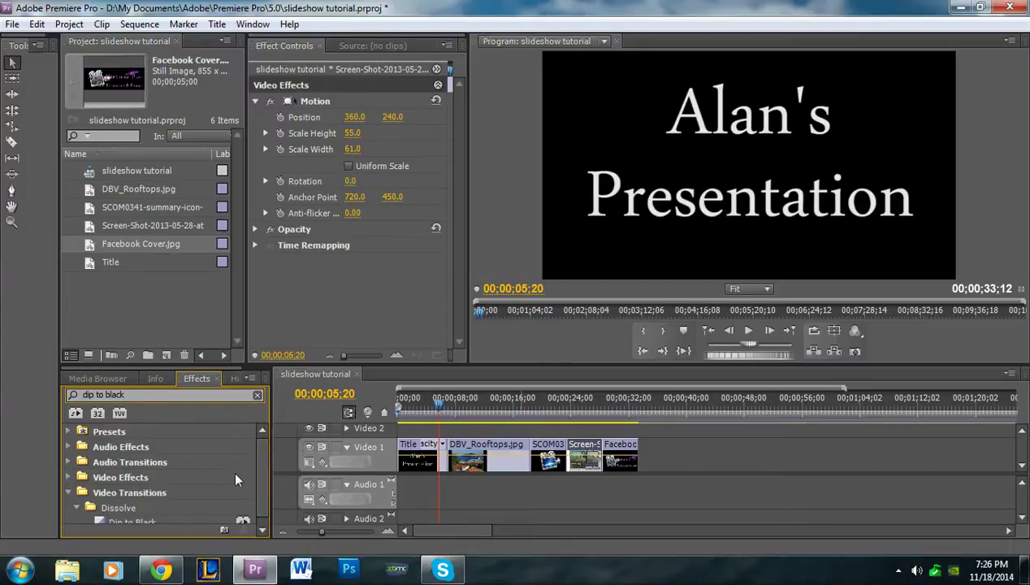
scroll(256, 477, "down", 1)
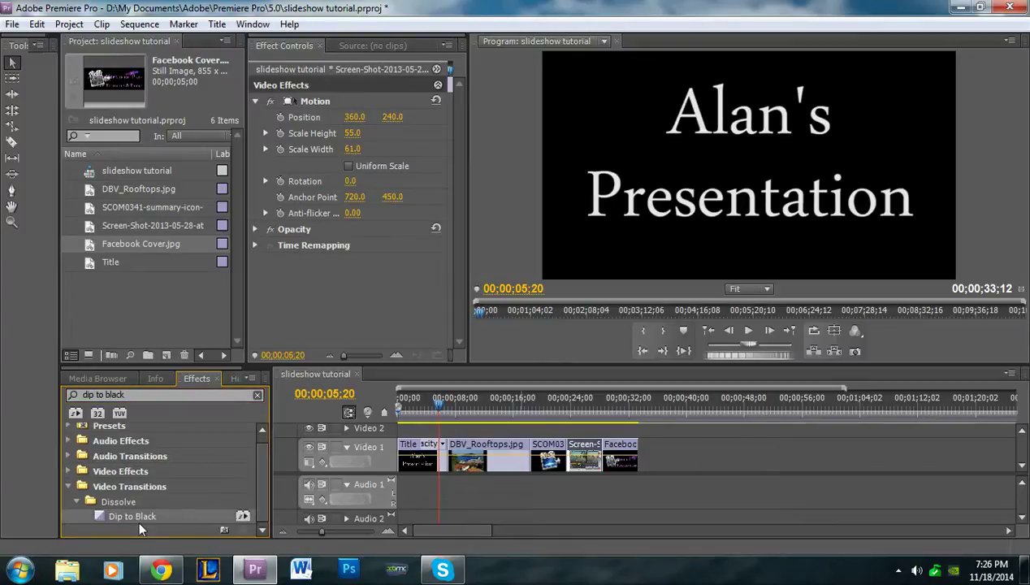
left_click_drag(108, 512, 449, 455)
Step: Zoom the timeline in and add Dip to Black before the SCOM0341 clip
left_click(337, 532)
scroll(421, 539, "down", 10)
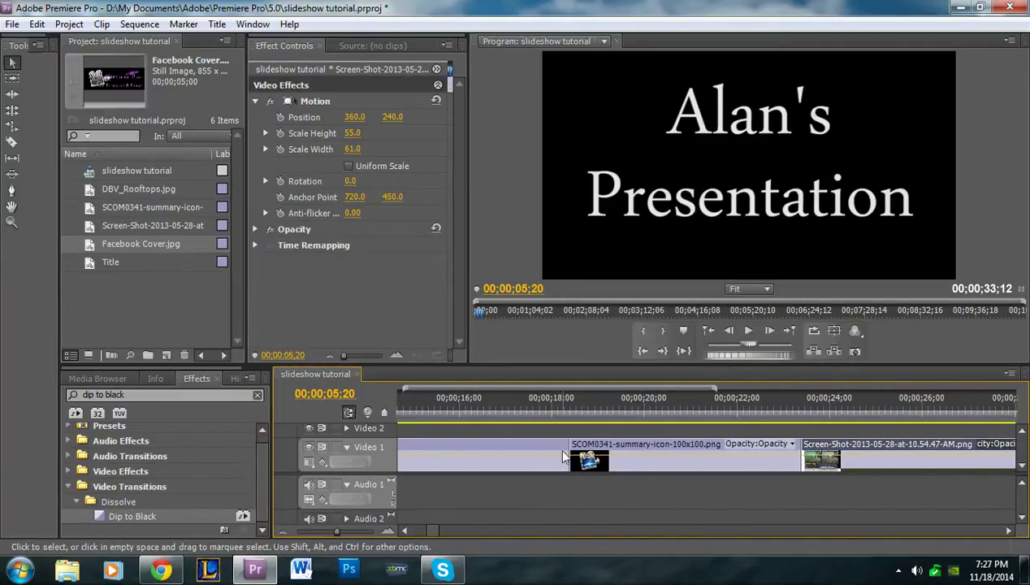
left_click(564, 413)
left_click_drag(565, 420, 544, 422)
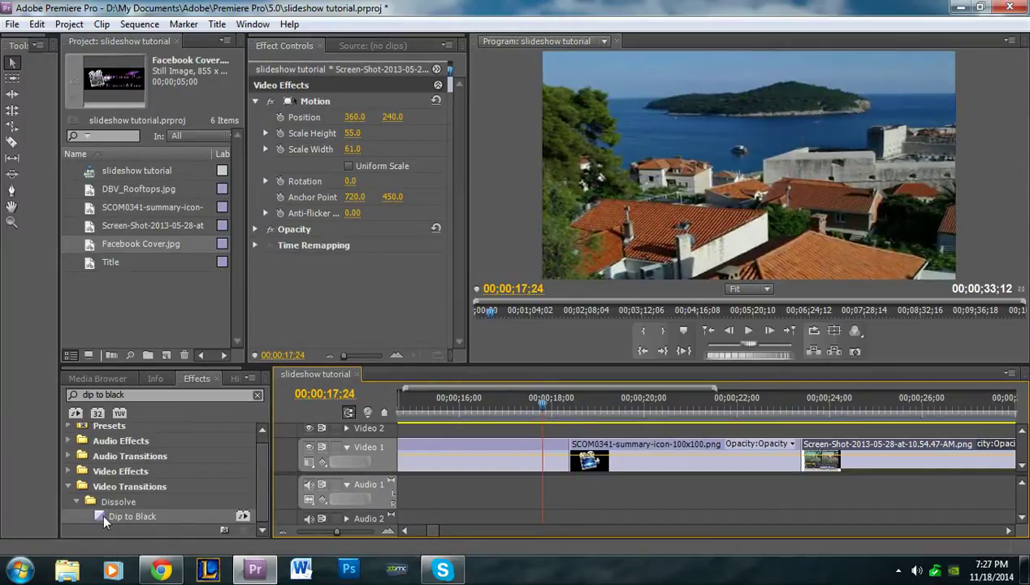
left_click_drag(100, 512, 594, 427)
Step: Add Dip to Black before Screen-Shot and Facebook Cover, then zoom back out
left_click_drag(111, 518, 803, 449)
left_click_drag(411, 530, 446, 530)
left_click_drag(102, 520, 650, 447)
left_click_drag(337, 530, 323, 531)
left_click_drag(448, 408, 425, 417)
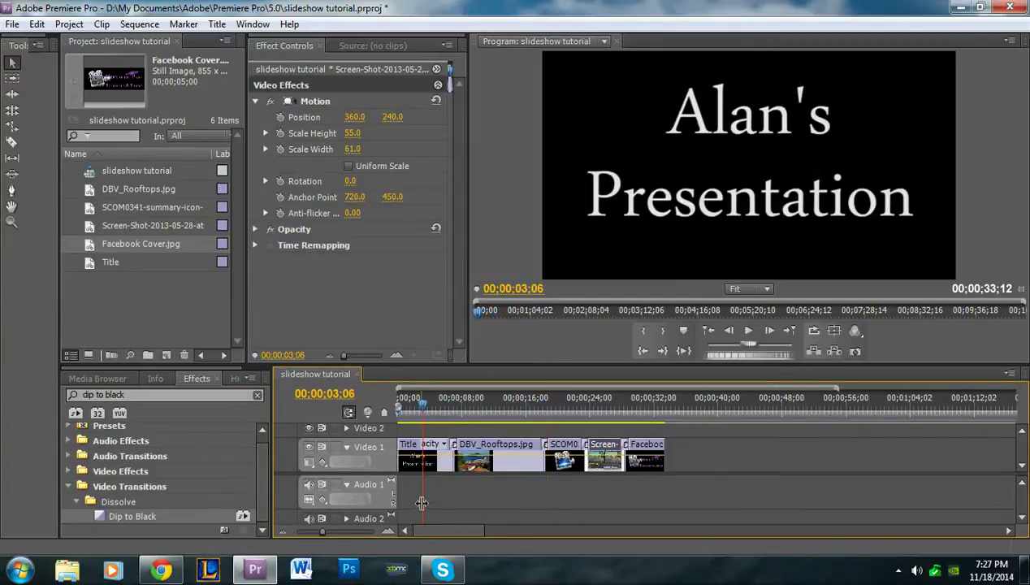
left_click(101, 300)
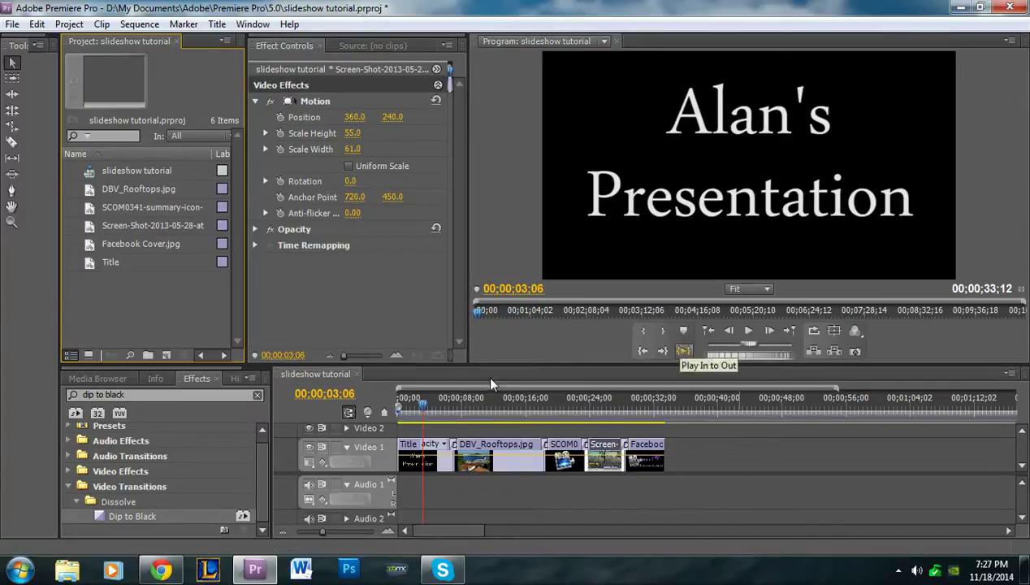
Step: Zoom in on the Title clip's start and drop a Dip to Black transition there
left_click(433, 405)
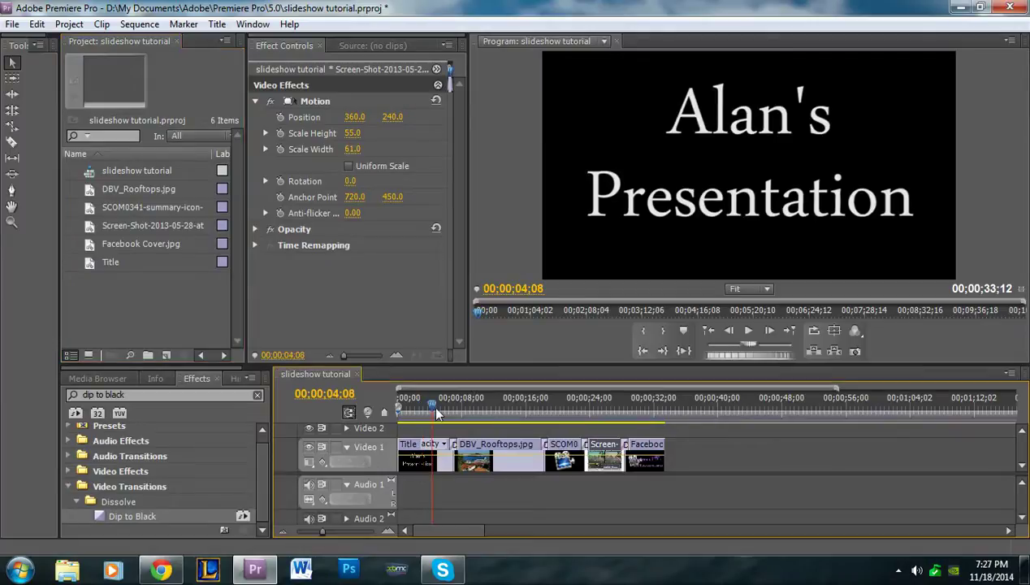
left_click_drag(437, 413, 406, 408)
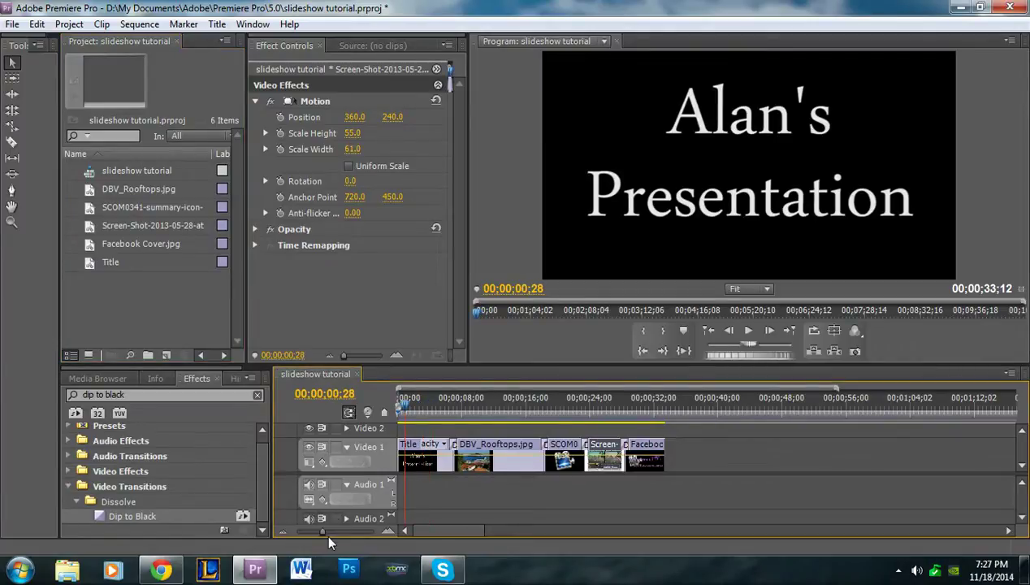
left_click_drag(325, 531, 332, 531)
left_click_drag(426, 409, 376, 413)
left_click_drag(98, 519, 407, 448)
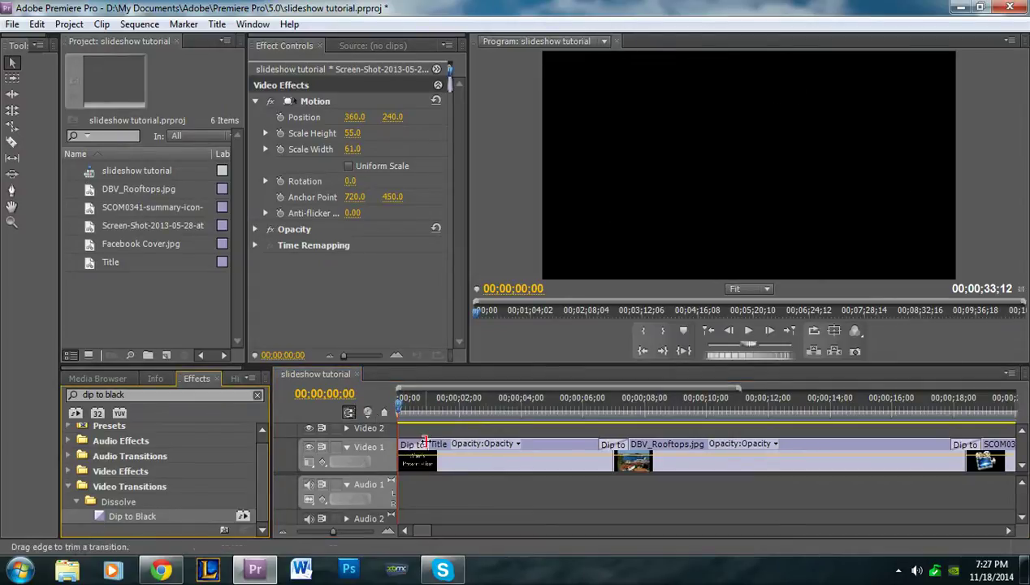
Step: Play the sequence from the beginning to check the title fading in from black
left_click(749, 331)
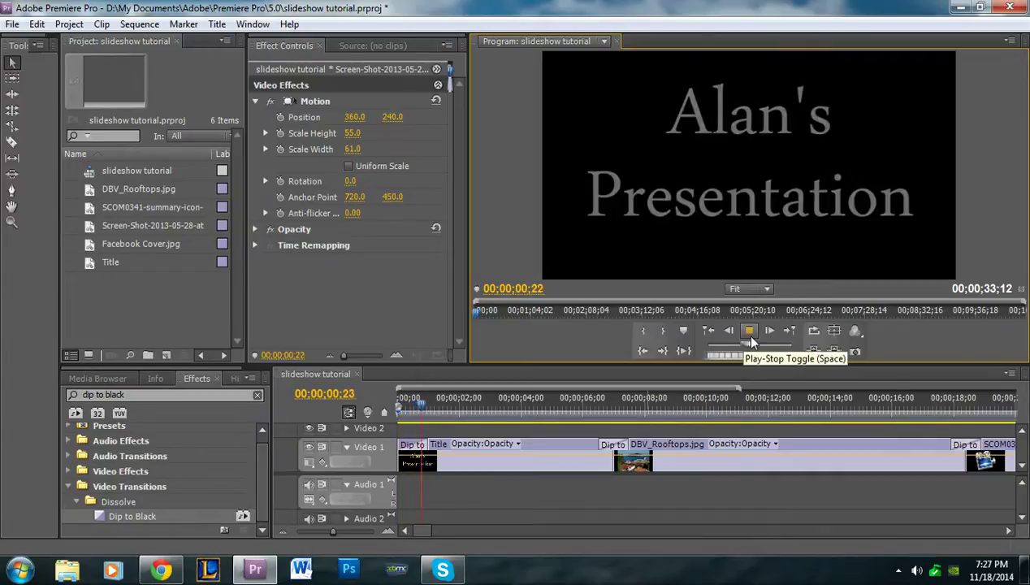
left_click_drag(435, 419, 399, 414)
left_click(748, 333)
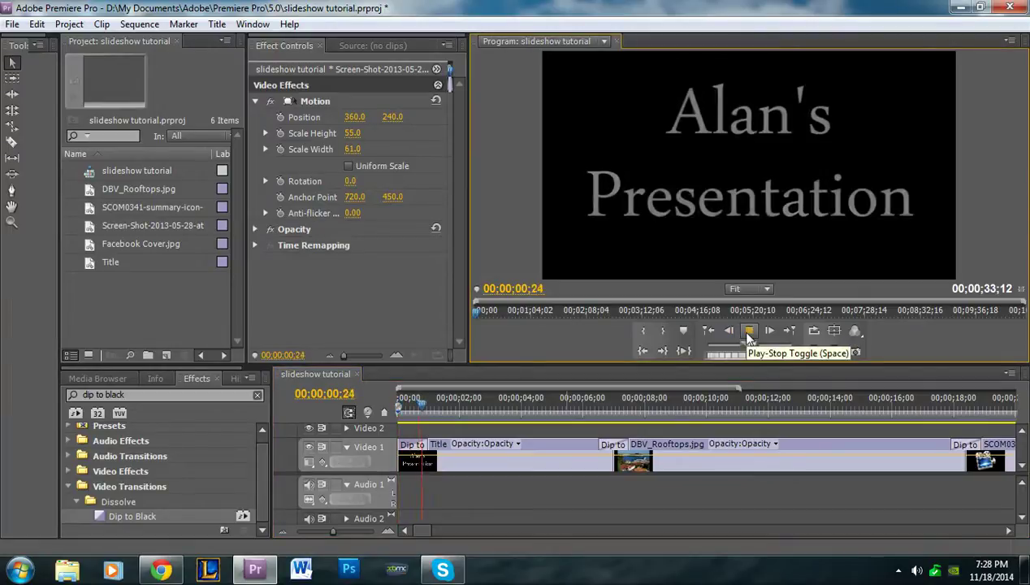
left_click(460, 410)
mouse_move(330, 531)
left_mouse_down()
mouse_move(314, 531)
mouse_move(328, 535)
left_mouse_up()
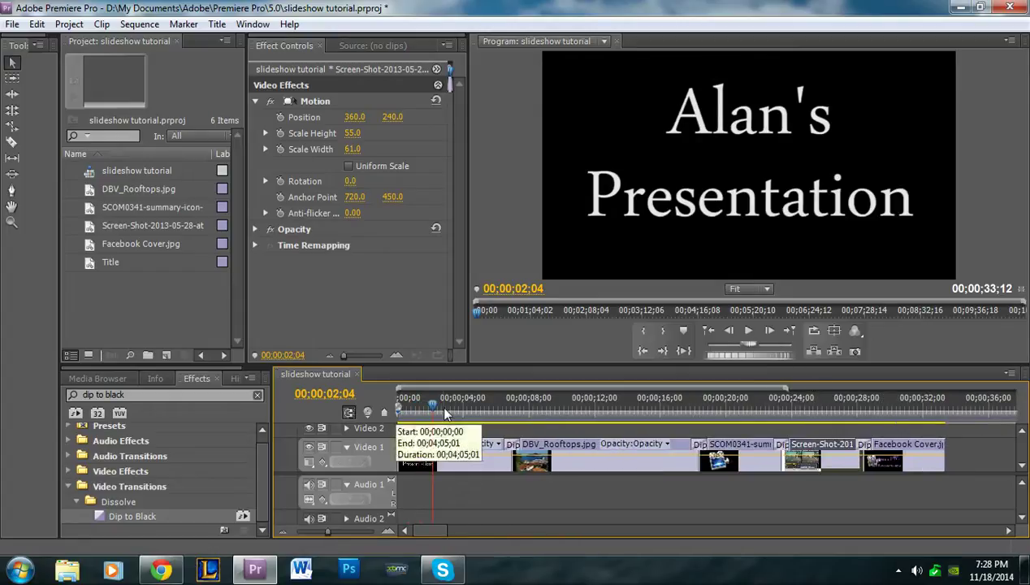
key("space")
key("space")
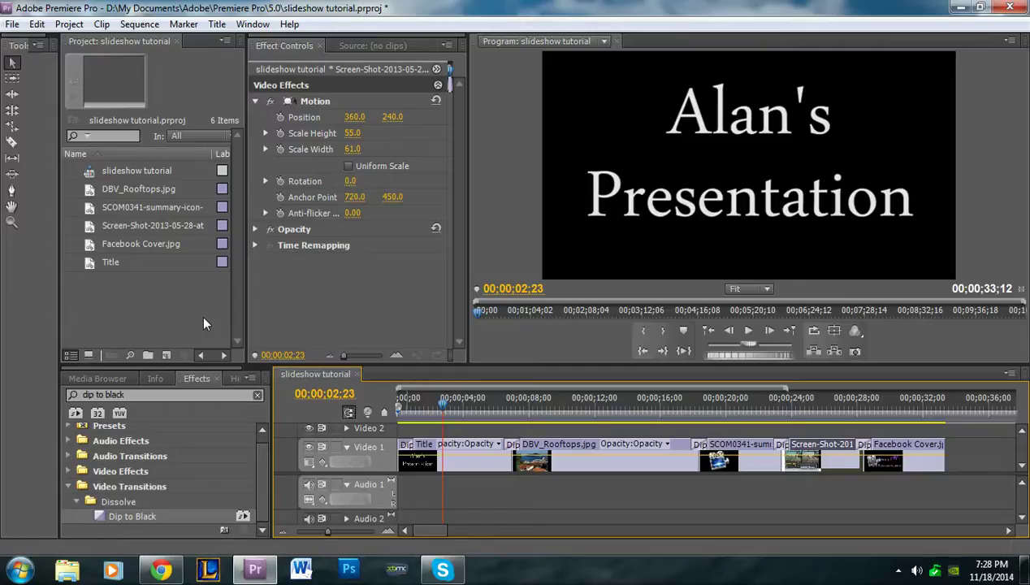
left_click(476, 412)
left_click(824, 494)
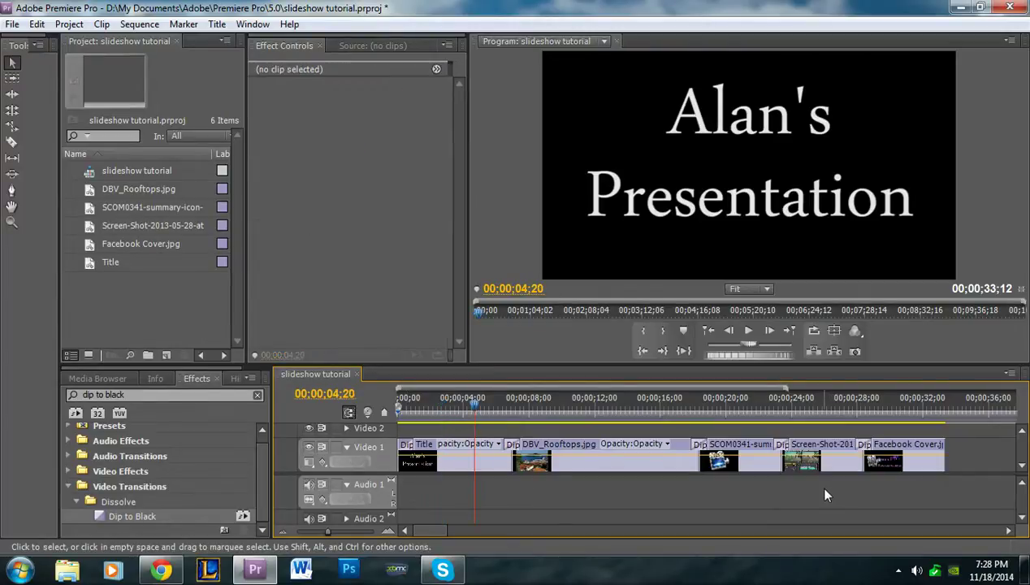